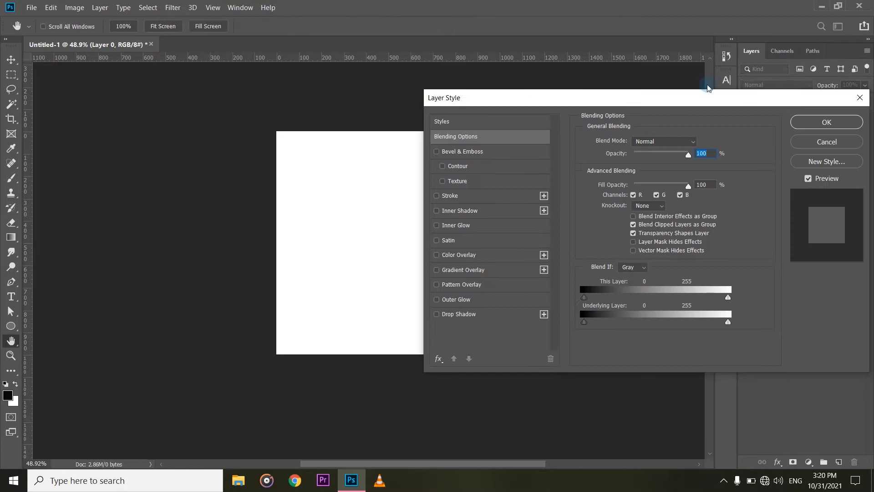
# Enable the Gradient Overlay effect on Layer 0 and place the dialog beside the canvas so the whole square shows.
pyautogui.moveTo(695, 104); pyautogui.dragTo(648, 90)
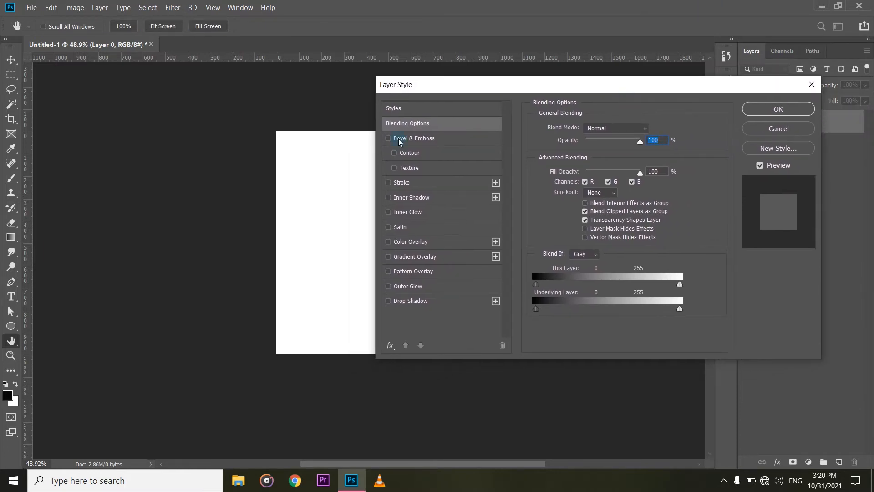
pyautogui.click(415, 256)
pyautogui.moveTo(582, 85); pyautogui.dragTo(765, 104)
pyautogui.moveTo(677, 101); pyautogui.dragTo(583, 101)
pyautogui.hscroll(3, 264, 269)
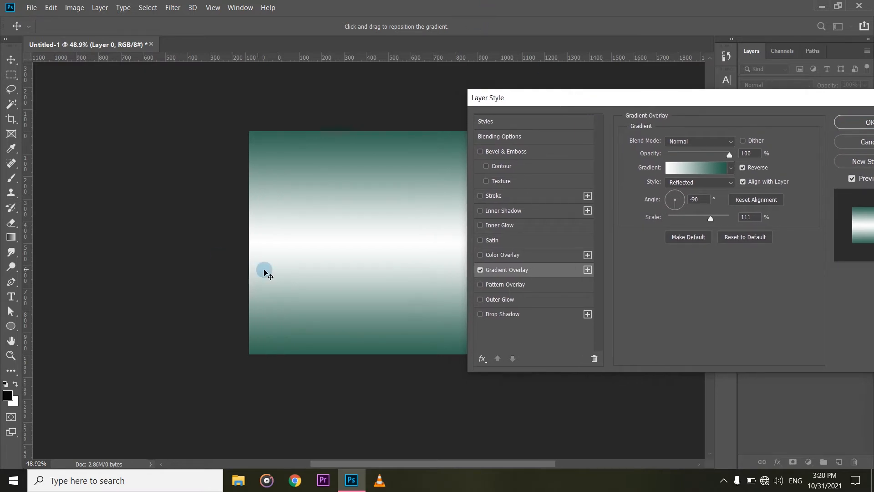
pyautogui.hscroll(3, 268, 273)
pyautogui.moveTo(645, 100); pyautogui.dragTo(539, 101)
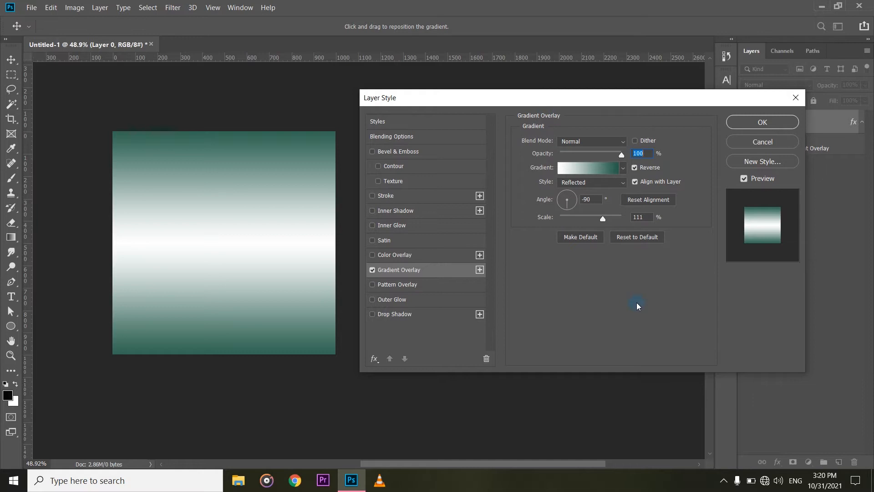
# Open the overlay's gradient for editing and look through the preset gradients.
pyautogui.click(579, 171)
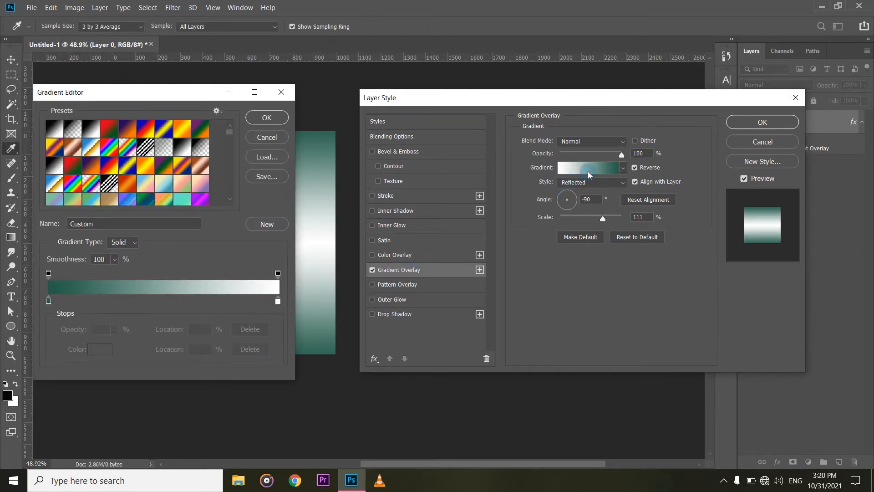
pyautogui.scroll(-3, 173, 166)
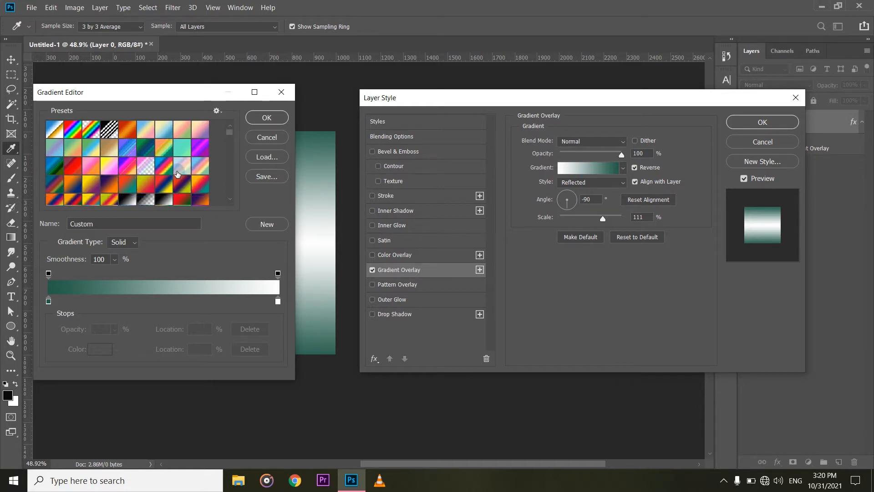
pyautogui.scroll(1, 175, 171)
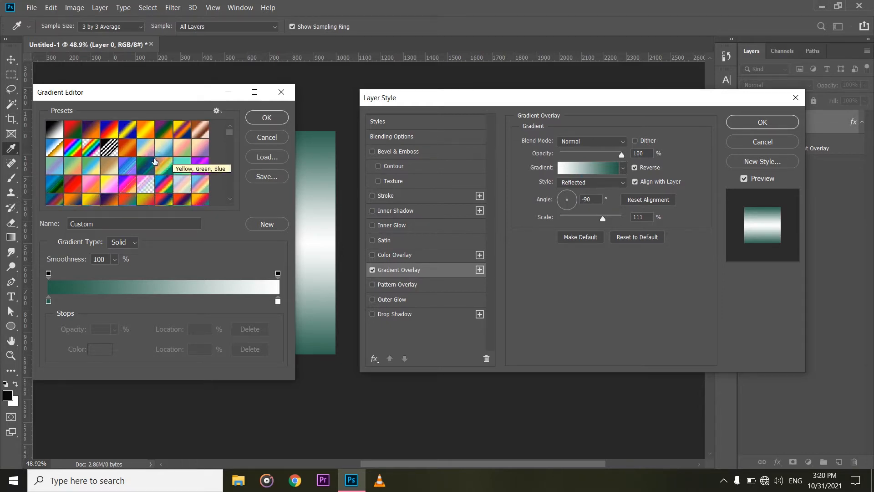
pyautogui.scroll(2, 167, 164)
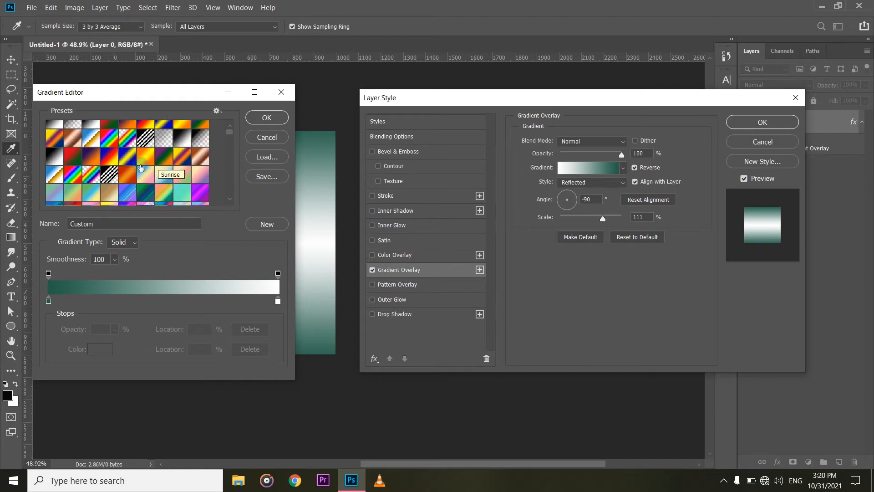
# Try a black colour stop at 50% in the gradient, viewing it on the canvas, and delete it.
pyautogui.click(164, 303)
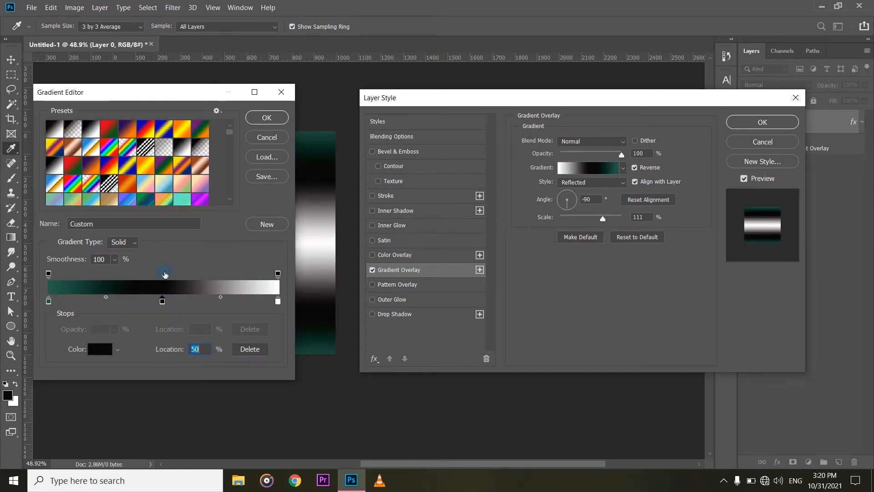
pyautogui.moveTo(157, 94); pyautogui.dragTo(541, 97)
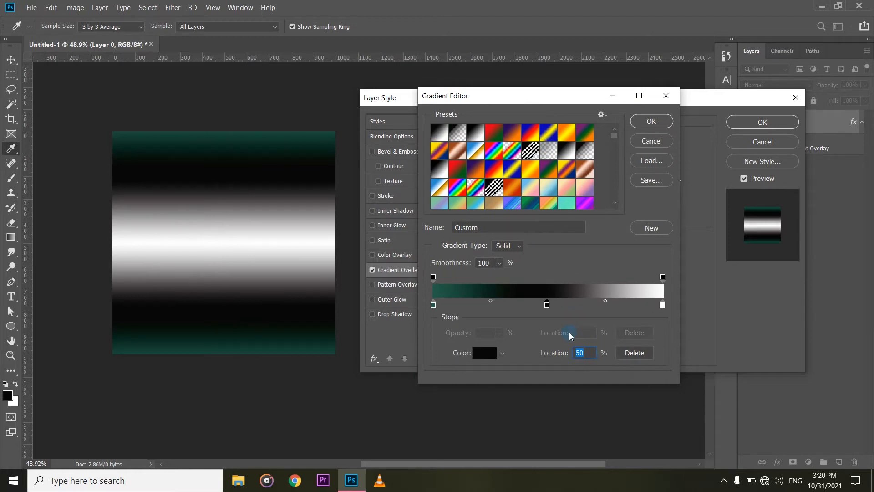
pyautogui.click(634, 353)
# Recolour the gradient's starting colour stop to the darker green 0b5a3e.
pyautogui.click(433, 305)
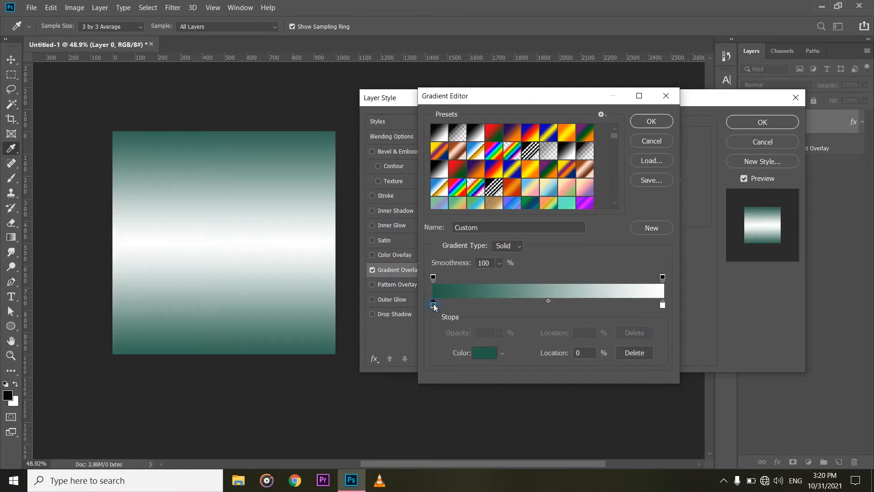
pyautogui.click(492, 361)
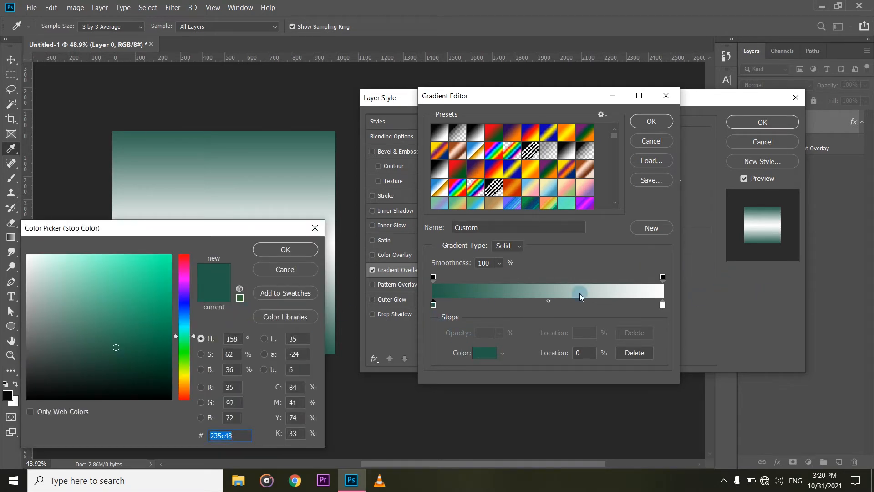
pyautogui.click(156, 313)
pyautogui.click(167, 337)
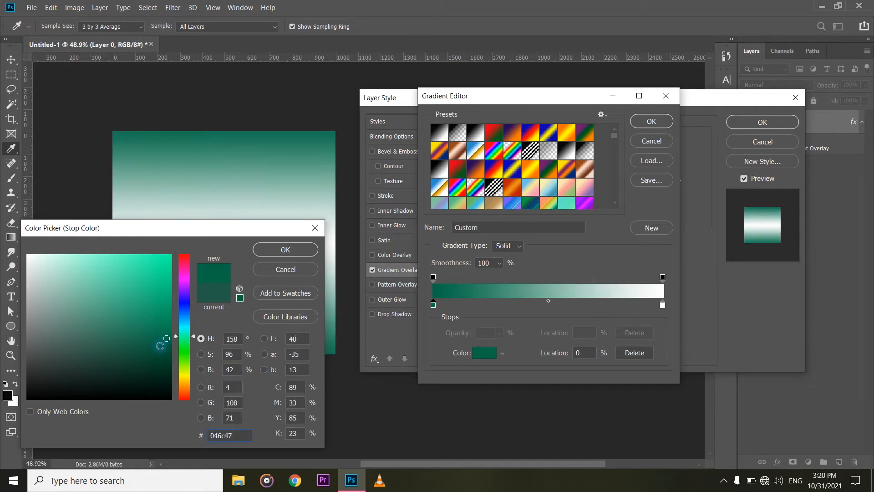
pyautogui.click(156, 347)
pyautogui.click(154, 349)
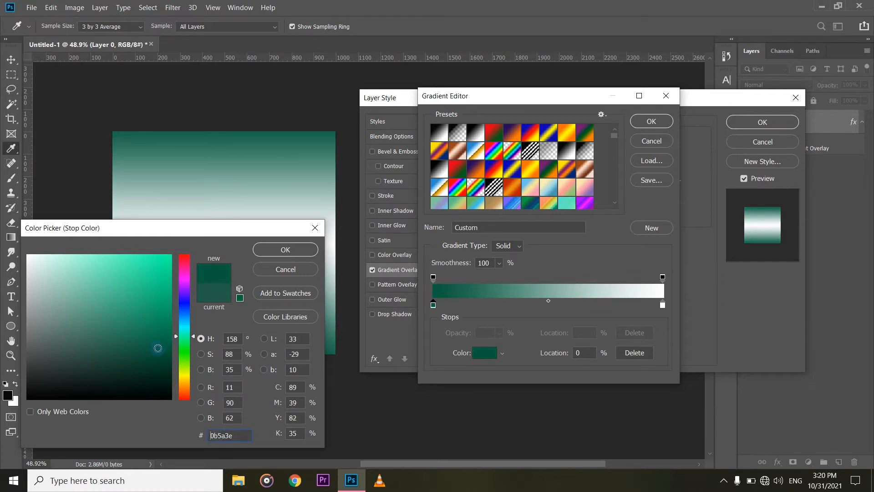
pyautogui.click(278, 258)
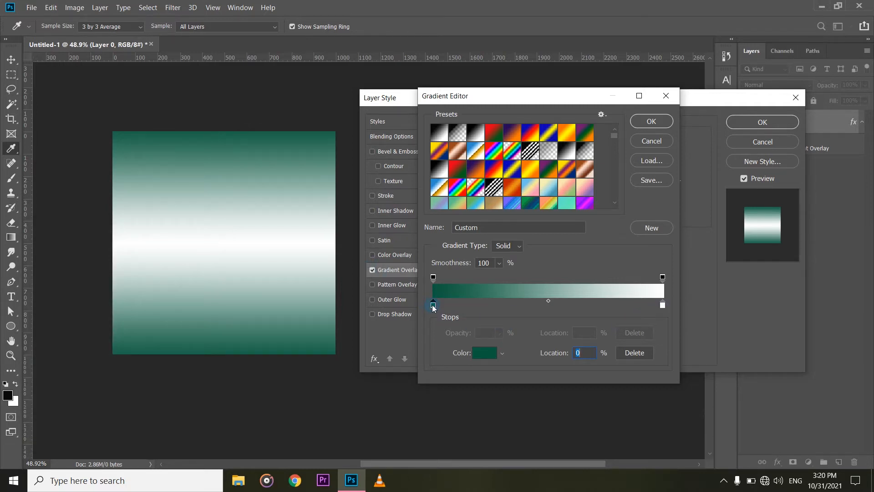
# Delete the stray opacity stop at 1% and try lower opacities on the starting opacity stop, ending at 100%.
pyautogui.click(436, 276)
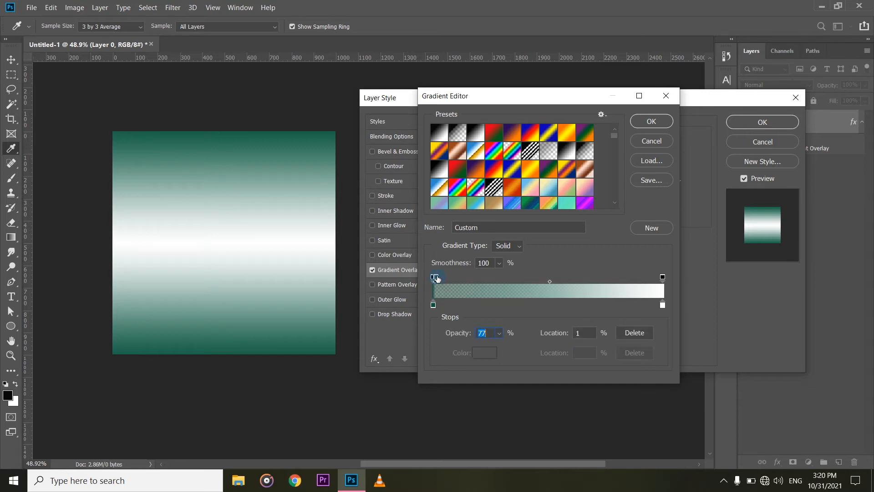
pyautogui.click(632, 332)
pyautogui.click(433, 276)
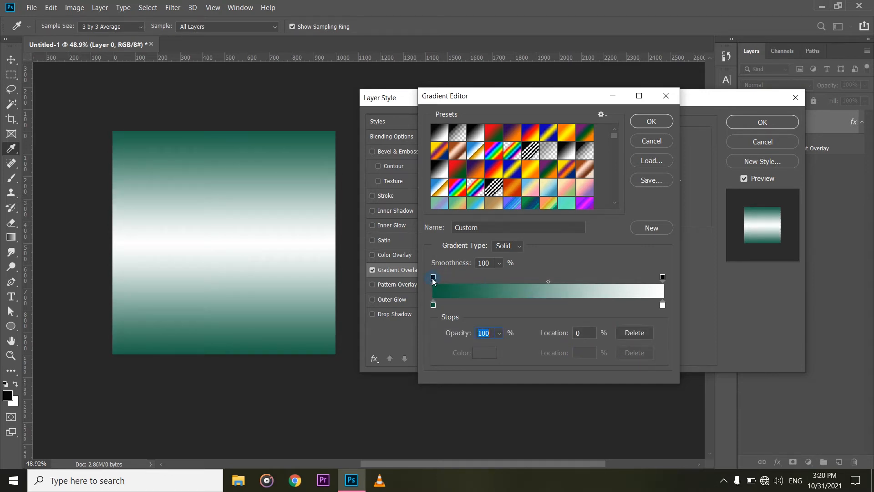
pyautogui.click(499, 333)
pyautogui.moveTo(489, 348); pyautogui.dragTo(644, 346)
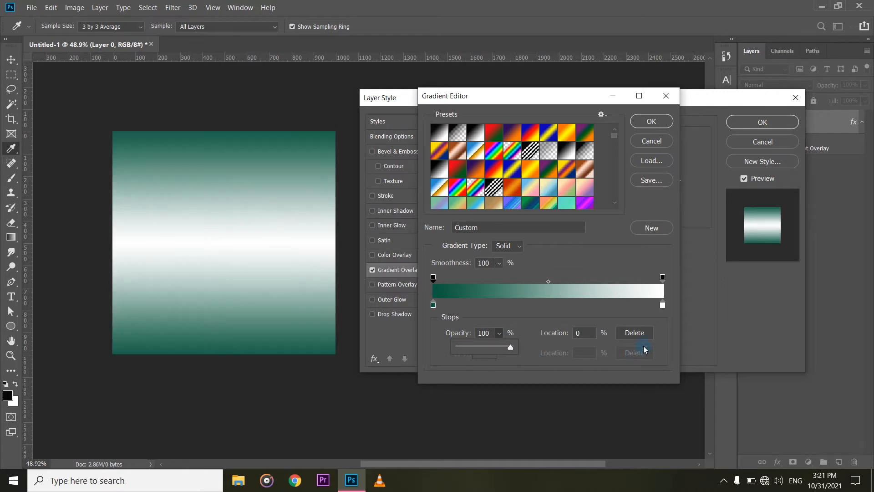
# Try different opacities on the gradient's end opacity stop, returning it to 100%.
pyautogui.click(662, 276)
pyautogui.click(499, 335)
pyautogui.moveTo(510, 349); pyautogui.dragTo(610, 316)
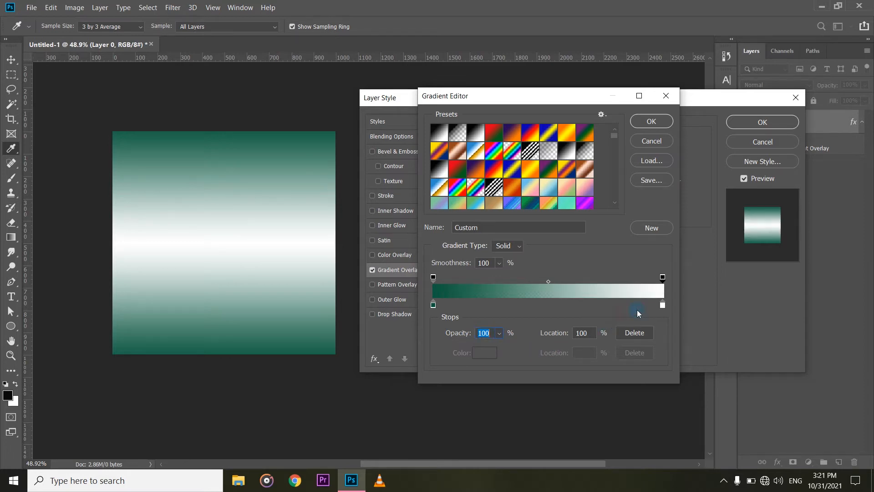
# Try shifting the gradient's opacity midpoint toward the start and move it back to the middle.
pyautogui.click(549, 281)
pyautogui.moveTo(549, 280); pyautogui.dragTo(519, 279)
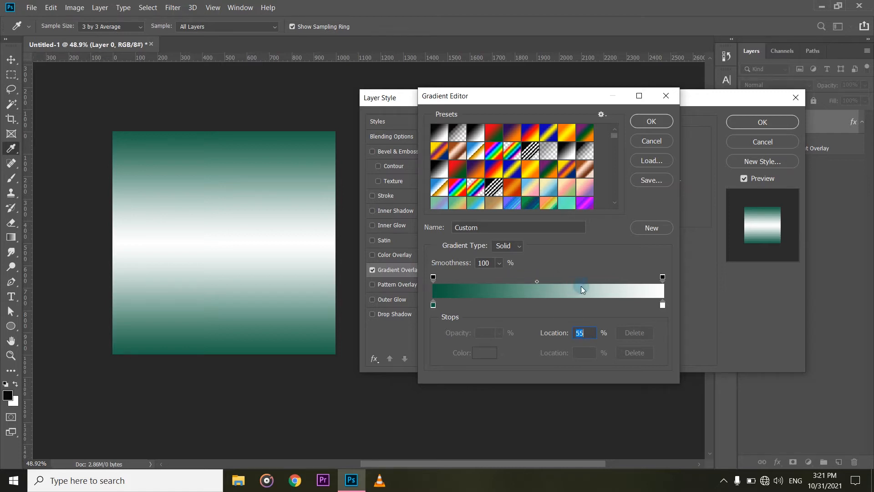
pyautogui.moveTo(520, 280); pyautogui.dragTo(551, 280)
# Move the midpoint between the green and white colour stops to 76%.
pyautogui.click(432, 305)
pyautogui.moveTo(549, 300); pyautogui.dragTo(608, 300)
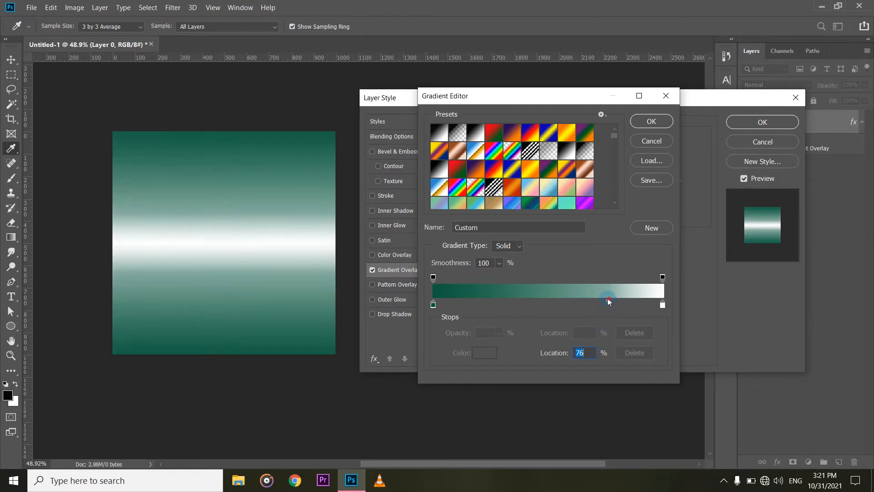
# Try an extra green colour stop at 70% with a different colour, and delete it from the gradient.
pyautogui.click(605, 305)
pyautogui.moveTo(605, 305); pyautogui.dragTo(569, 305)
pyautogui.click(619, 353)
pyautogui.moveTo(599, 303); pyautogui.dragTo(595, 303)
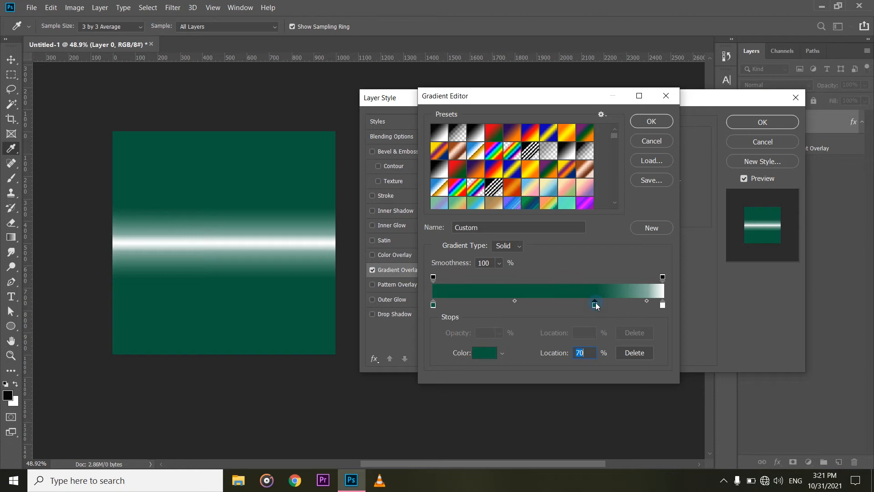
pyautogui.doubleClick(595, 304)
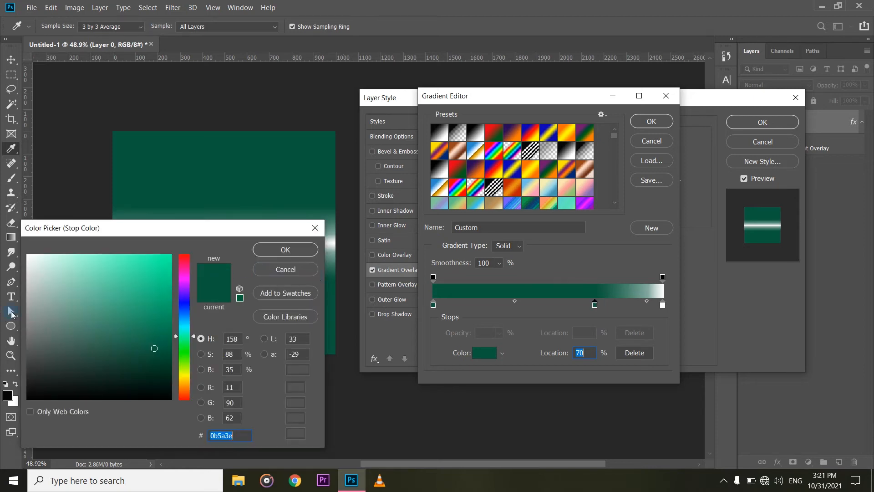
pyautogui.click(50, 257)
pyautogui.click(296, 253)
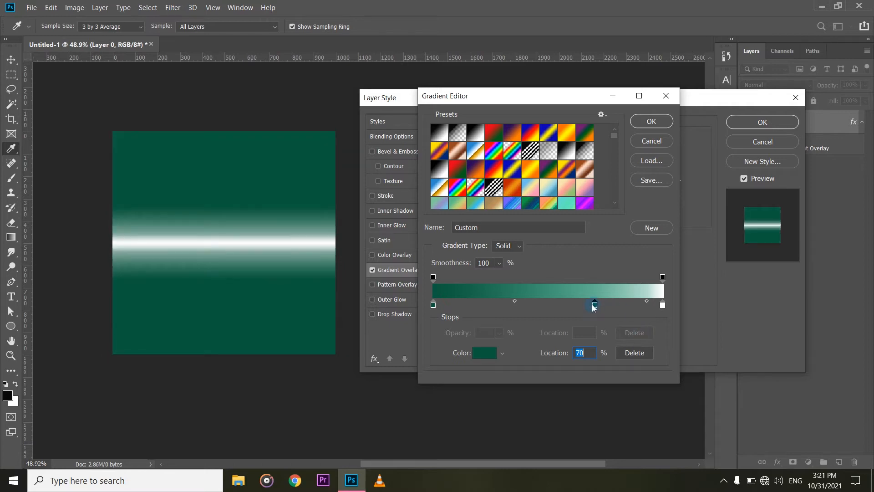
pyautogui.click(634, 353)
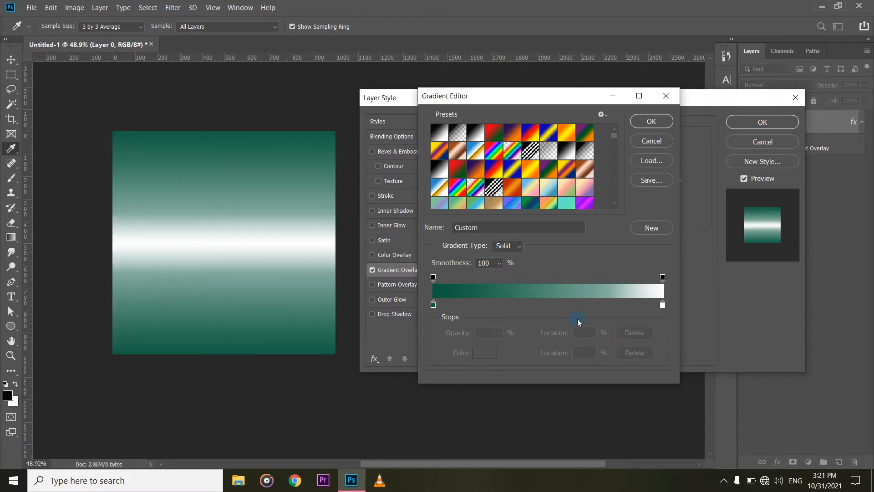
# Accept the edited gradient and review the overlay's blend modes, keeping Normal at 100% opacity.
pyautogui.click(643, 124)
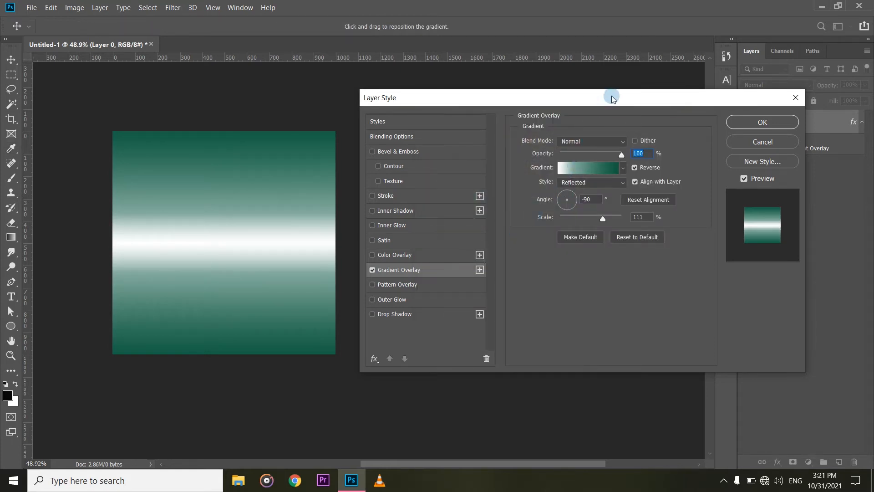
pyautogui.click(620, 142)
pyautogui.click(621, 142)
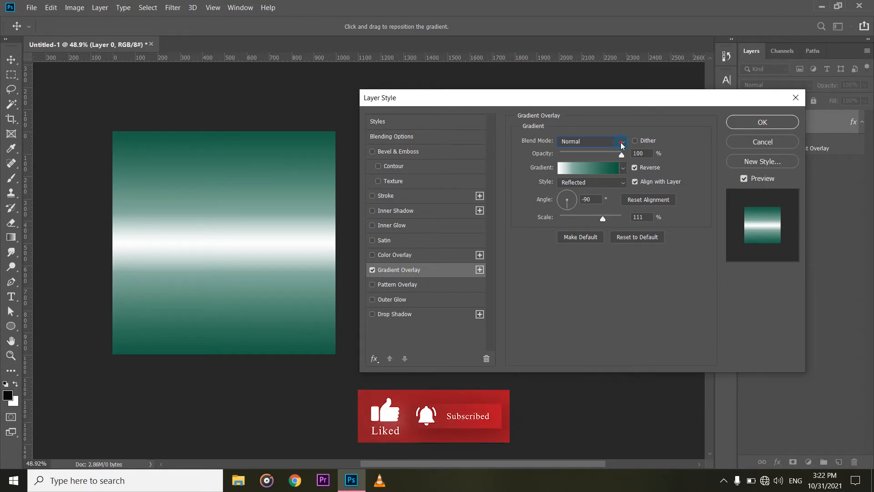
pyautogui.click(622, 142)
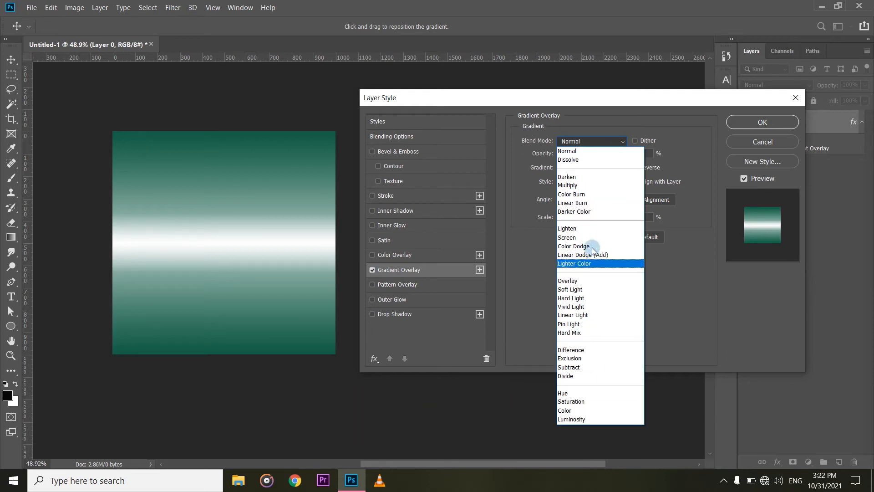
pyautogui.click(621, 122)
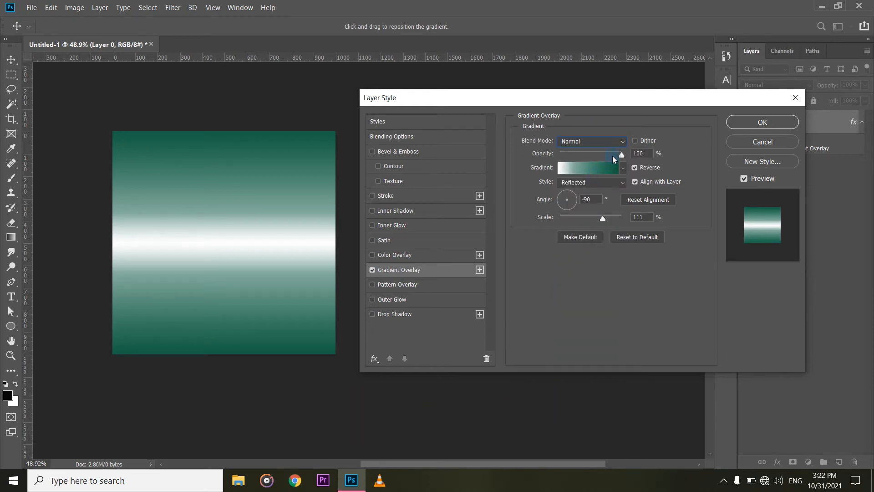
pyautogui.moveTo(621, 154)
pyautogui.mouseDown()
pyautogui.moveTo(560, 155)
pyautogui.moveTo(624, 154)
pyautogui.mouseUp()
# Compare the gradient with and without Reverse, leaving Reverse turned off.
pyautogui.click(634, 168)
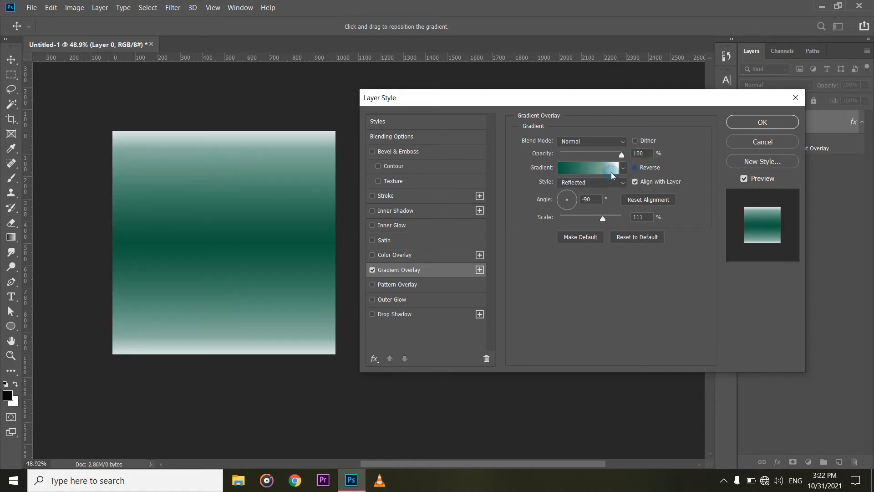
pyautogui.click(635, 167)
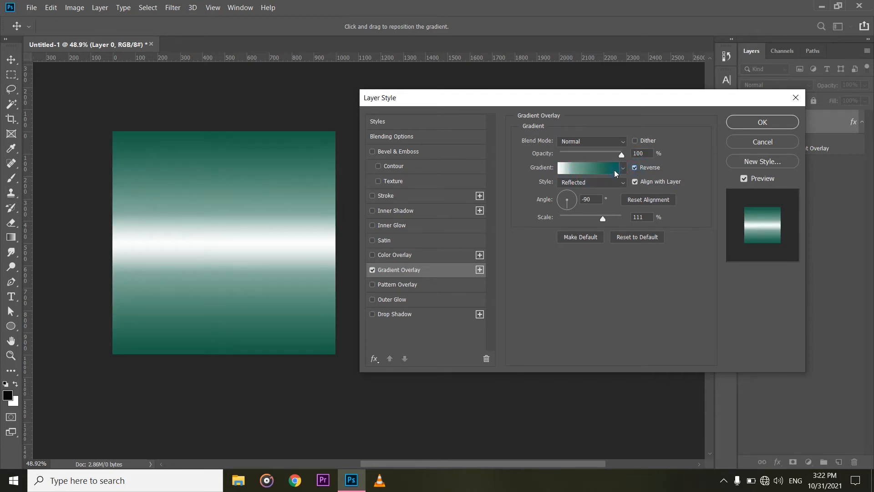
pyautogui.click(635, 167)
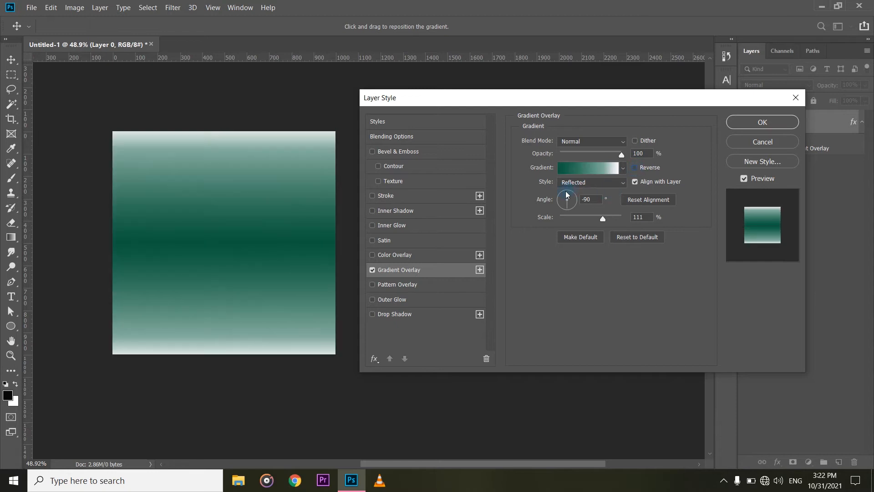
# Try the Linear and Angle gradient styles on the overlay, and set the style back to Reflected.
pyautogui.click(623, 185)
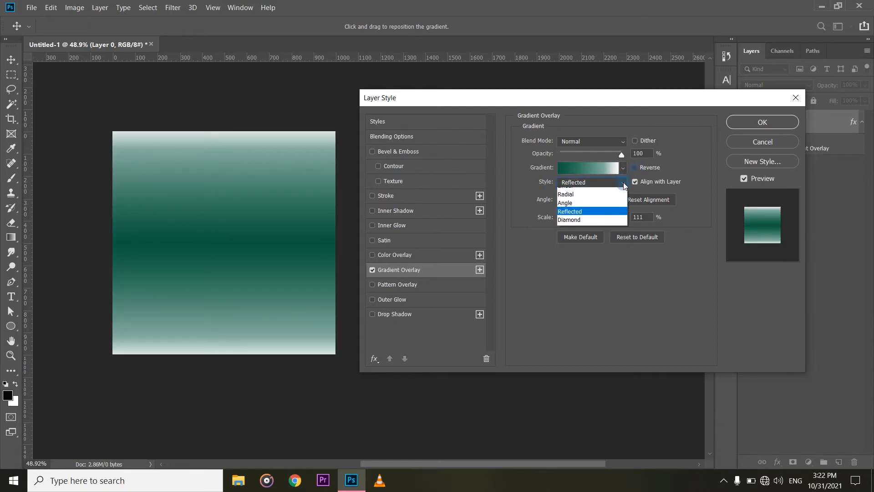
pyautogui.click(593, 193)
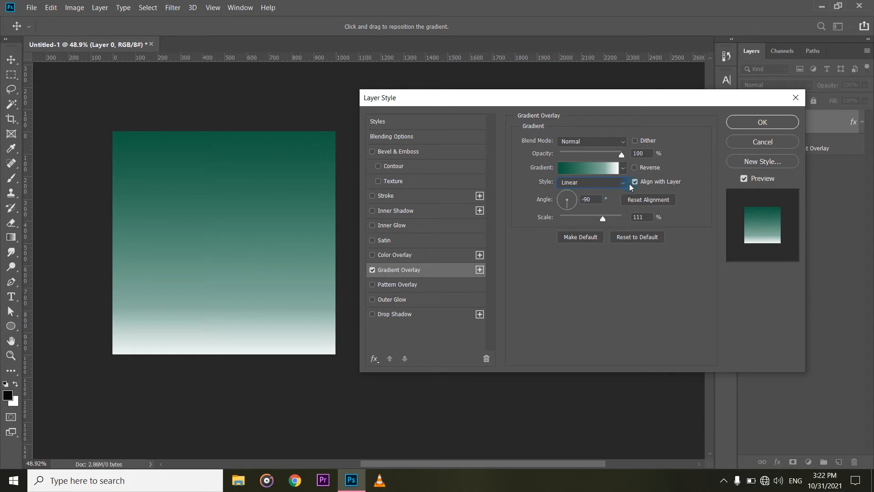
pyautogui.click(623, 184)
pyautogui.click(605, 211)
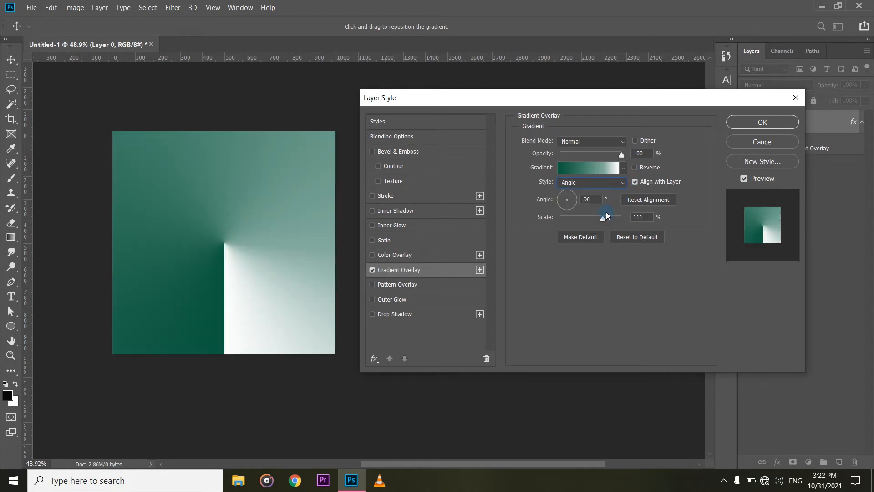
pyautogui.click(623, 183)
pyautogui.click(578, 220)
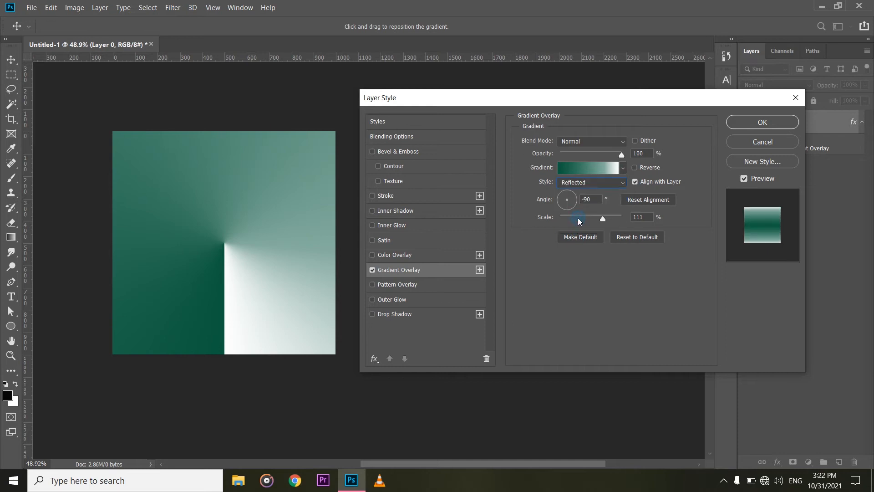
# Try the Diamond gradient style on the overlay, and set the style to Linear.
pyautogui.click(624, 183)
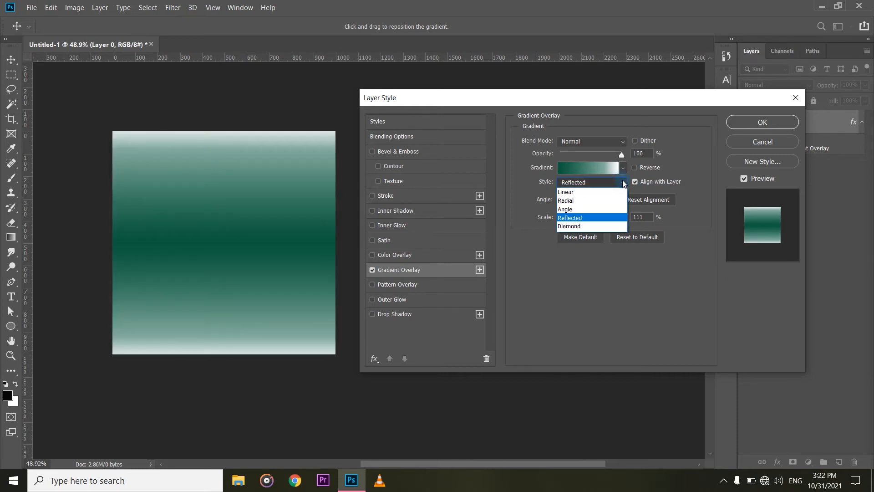
pyautogui.click(584, 225)
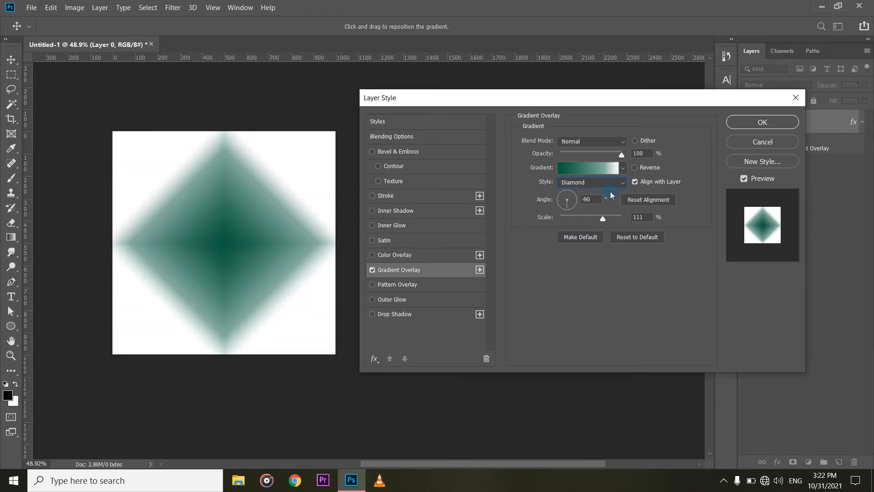
pyautogui.click(623, 183)
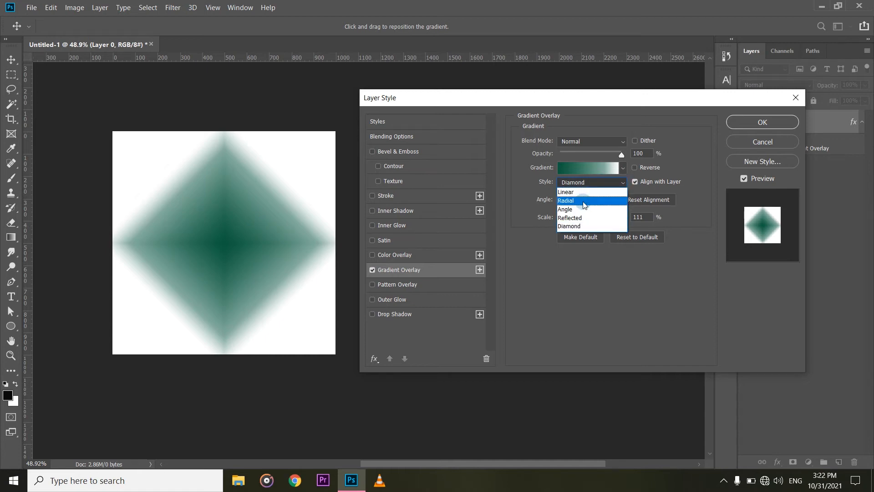
pyautogui.click(586, 192)
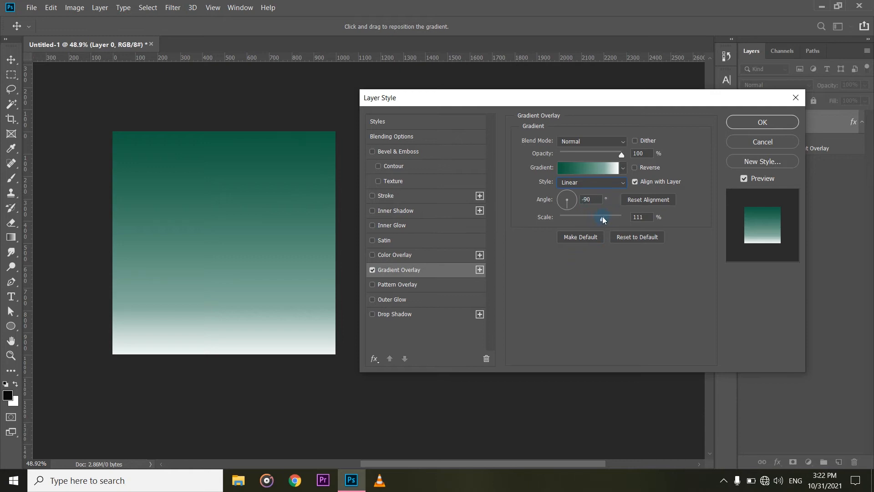
# Try several gradient angles on the overlay, including 160°, 52° and -82°, ending at 97°.
pyautogui.click(563, 203)
pyautogui.click(563, 199)
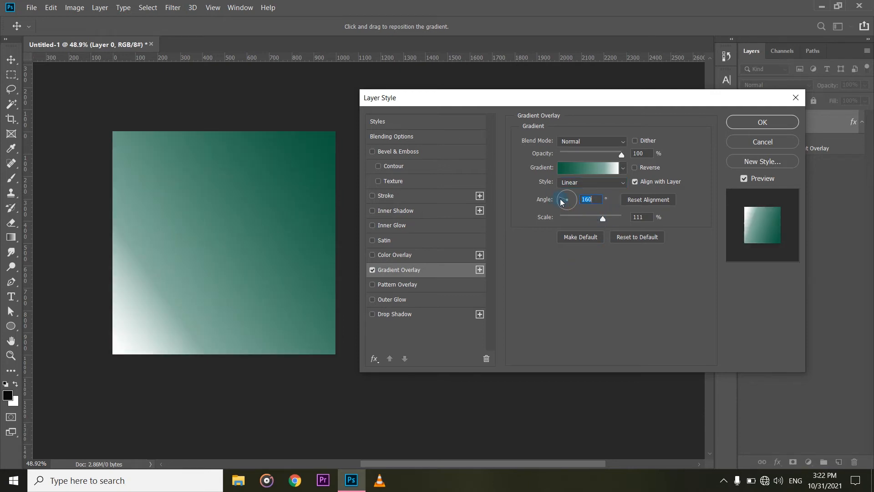
pyautogui.click(566, 194)
pyautogui.click(571, 195)
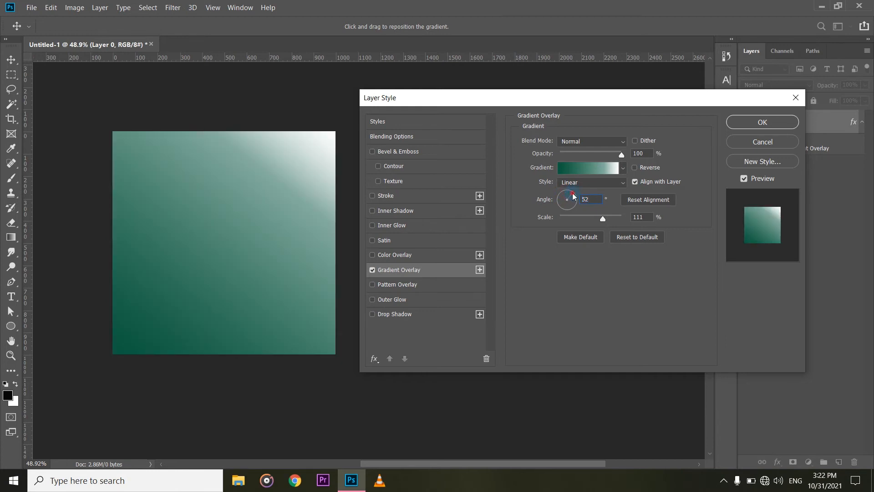
pyautogui.click(572, 204)
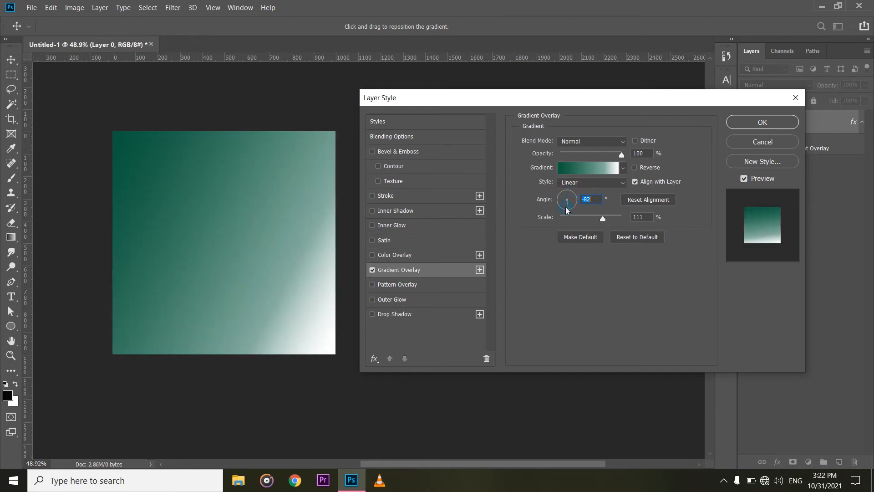
pyautogui.click(567, 209)
pyautogui.click(567, 209)
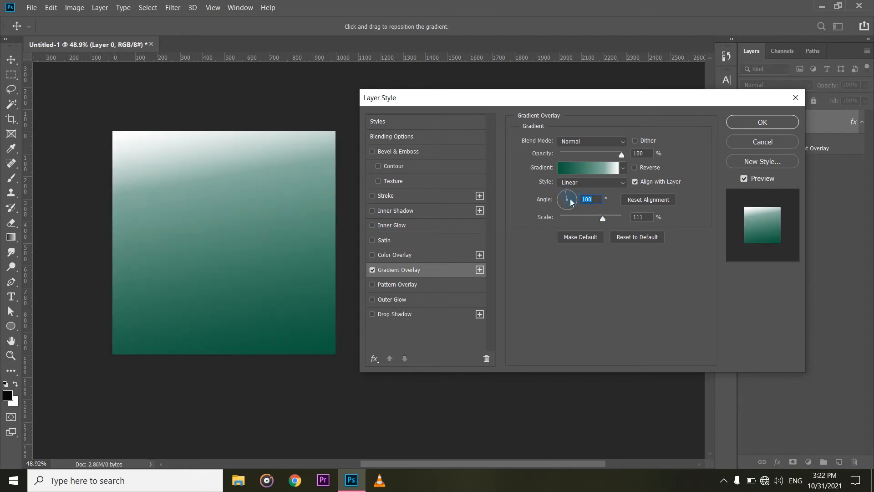
pyautogui.press('Down')
pyautogui.press('Down')
pyautogui.press('Down')
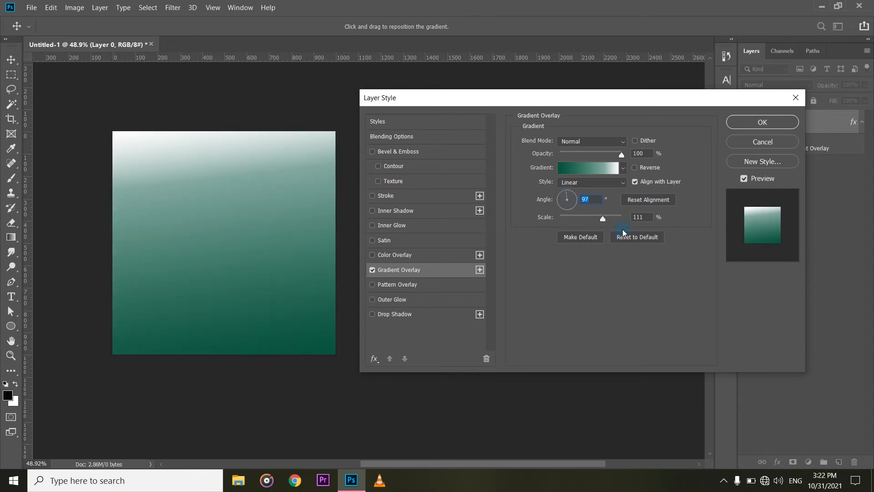
# Set the overlay's gradient angle to 88° and its scale to 139%.
pyautogui.moveTo(595, 218)
pyautogui.mouseDown()
pyautogui.moveTo(556, 219)
pyautogui.moveTo(609, 217)
pyautogui.mouseUp()
pyautogui.click(566, 190)
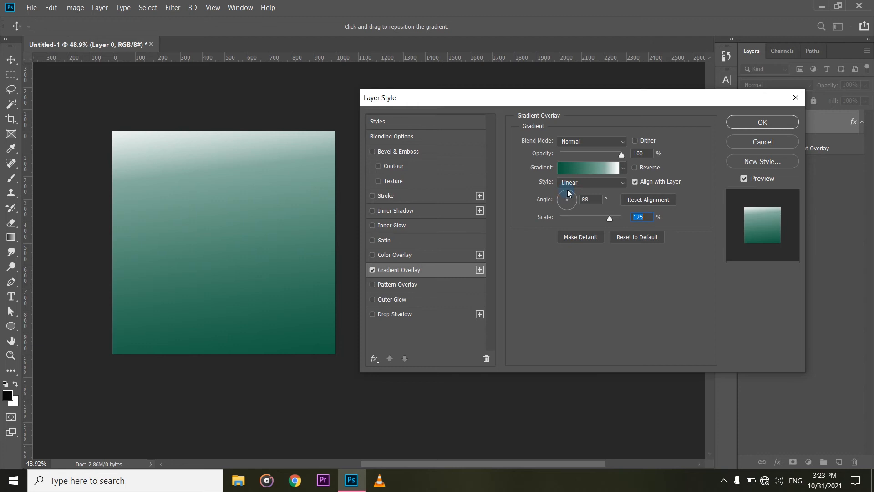
pyautogui.click(568, 190)
pyautogui.moveTo(611, 218)
pyautogui.mouseDown()
pyautogui.moveTo(620, 218)
pyautogui.moveTo(591, 217)
pyautogui.moveTo(623, 220)
pyautogui.moveTo(557, 226)
pyautogui.moveTo(609, 227)
pyautogui.mouseUp()
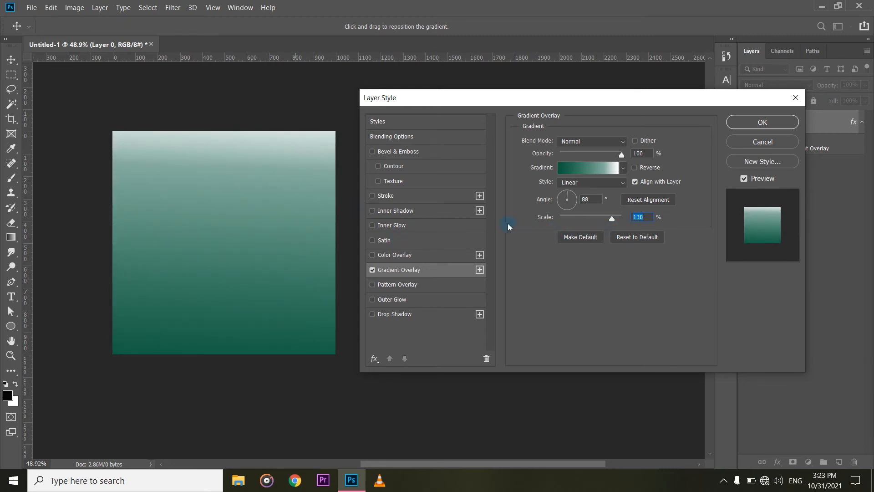
pyautogui.moveTo(615, 217); pyautogui.dragTo(616, 218)
pyautogui.moveTo(295, 142); pyautogui.dragTo(230, 219)
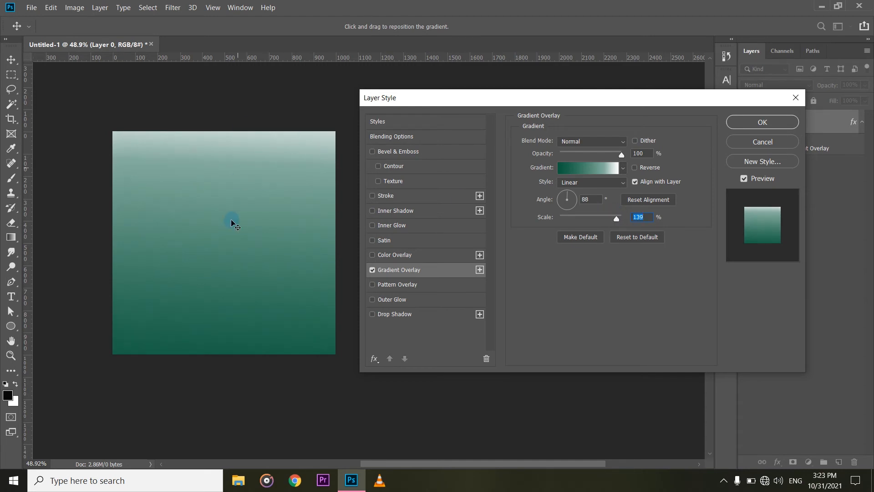
# Edit the overlay's gradient so the midpoint between the green and white stops is at 49%, and accept it.
pyautogui.click(587, 171)
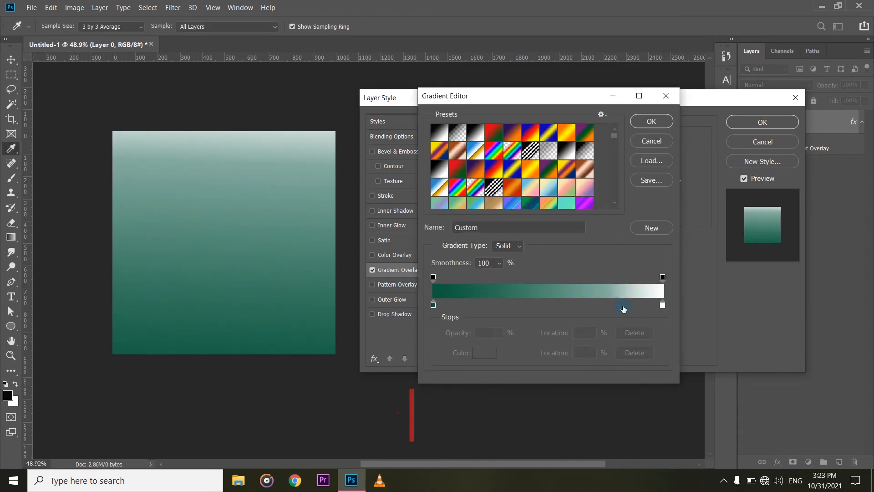
pyautogui.click(433, 305)
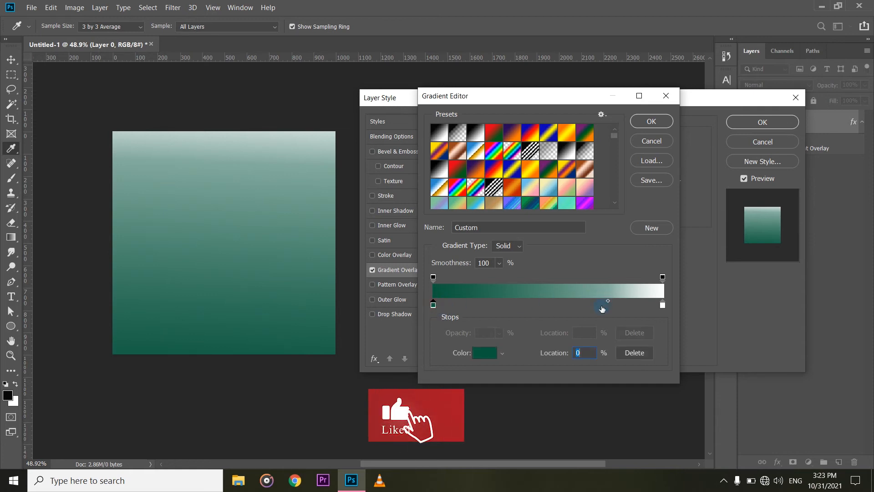
pyautogui.moveTo(608, 300); pyautogui.dragTo(546, 302)
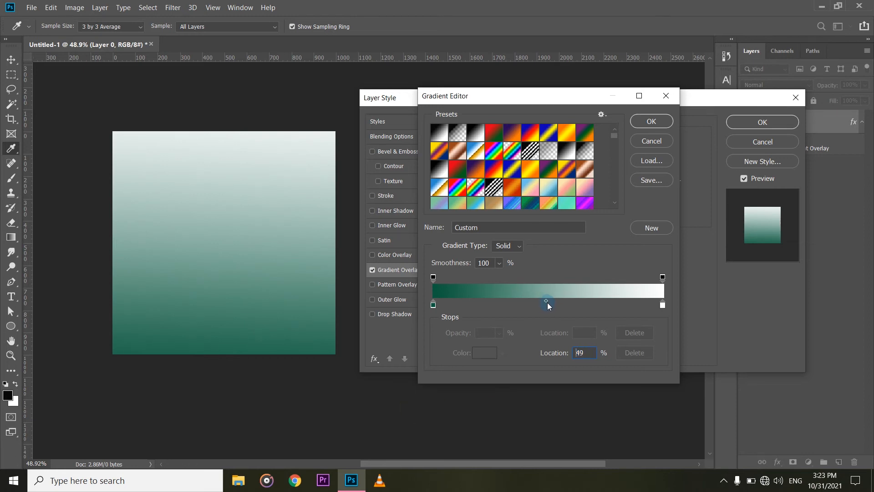
pyautogui.click(644, 122)
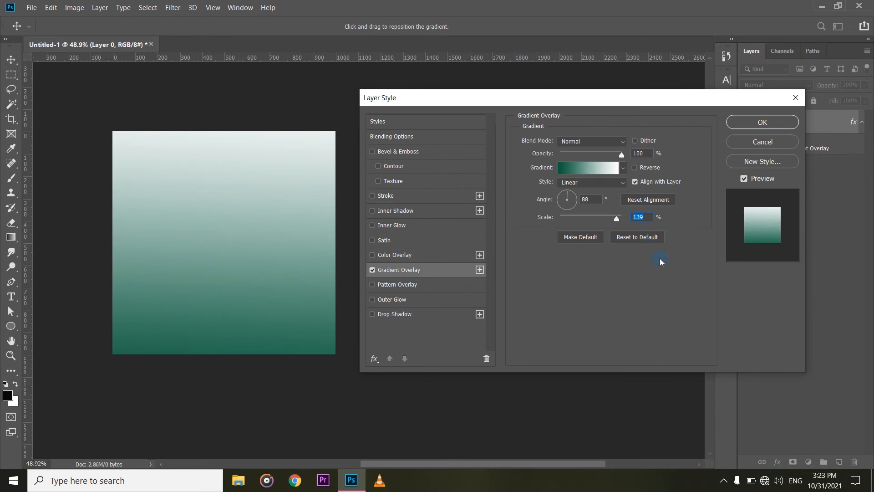
# Compare the overlay with and without Align with Layer, leaving the option turned on.
pyautogui.click(635, 182)
pyautogui.click(642, 182)
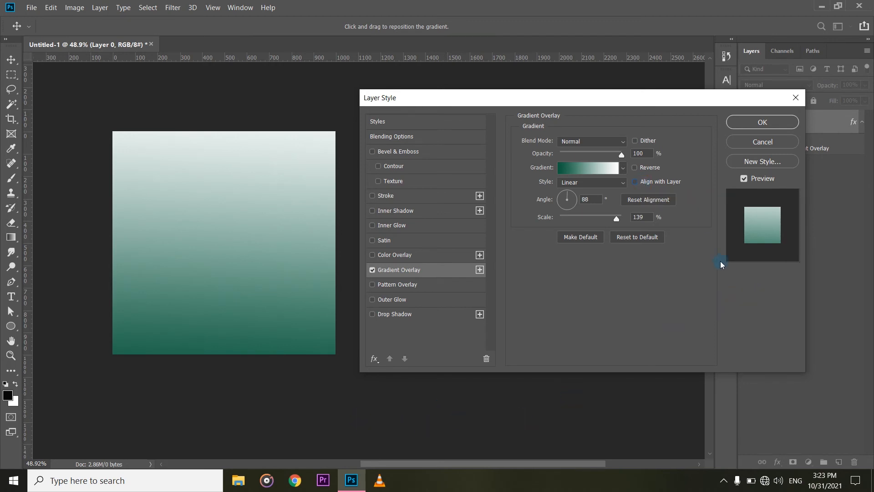
pyautogui.click(635, 182)
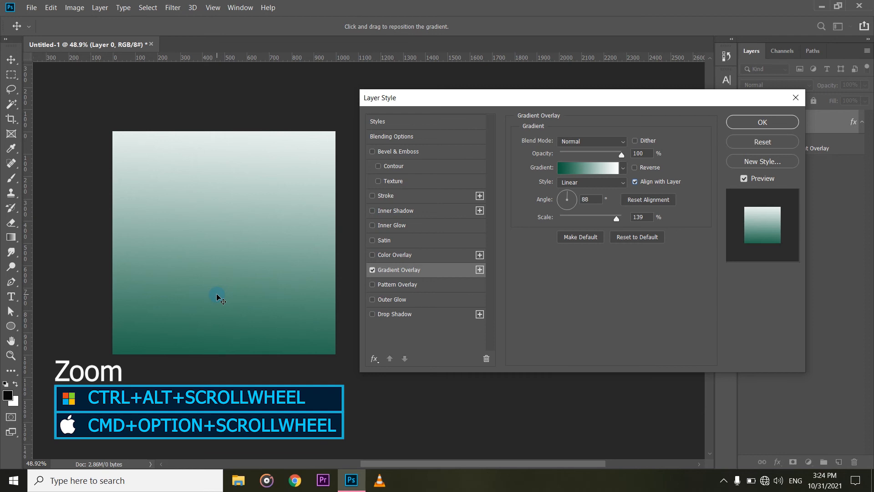
# Reposition the gradient slightly upward within the square on the canvas, and apply the layer style.
pyautogui.scroll(2, 220, 299)
pyautogui.scroll(-1, 220, 299)
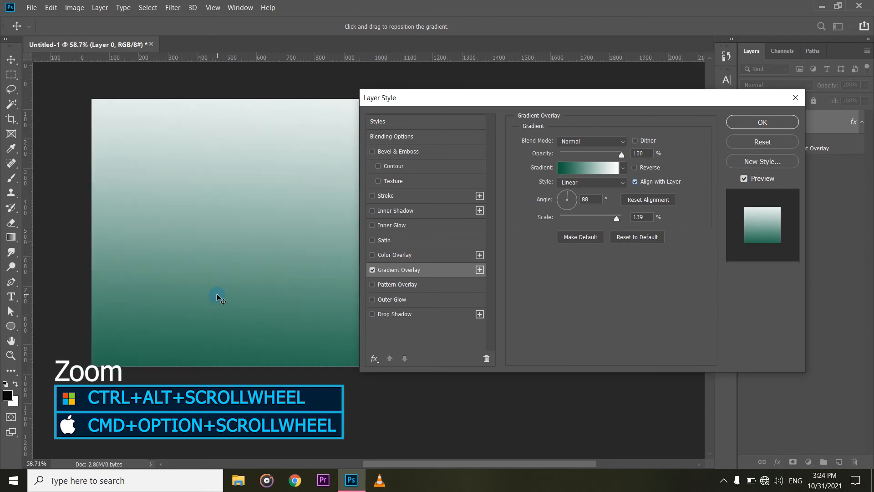
pyautogui.scroll(-1, 221, 299)
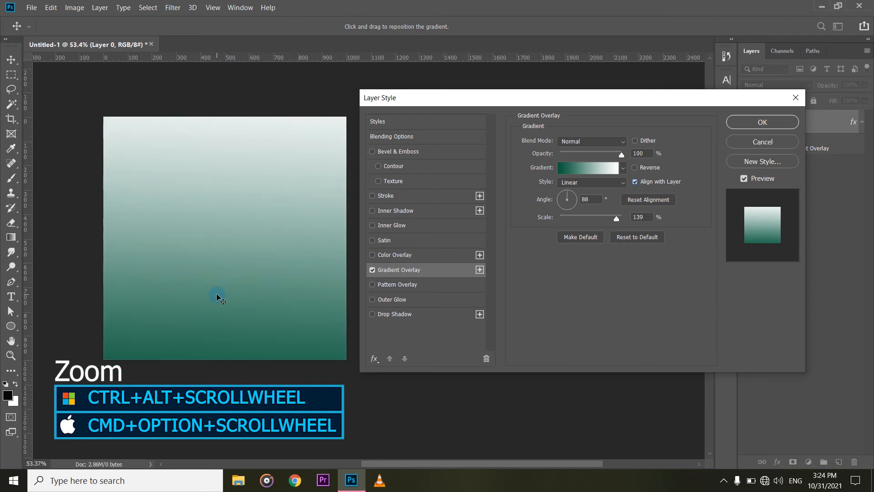
pyautogui.scroll(-1, 217, 294)
pyautogui.hscroll(1, 217, 295)
pyautogui.scroll(1, 217, 295)
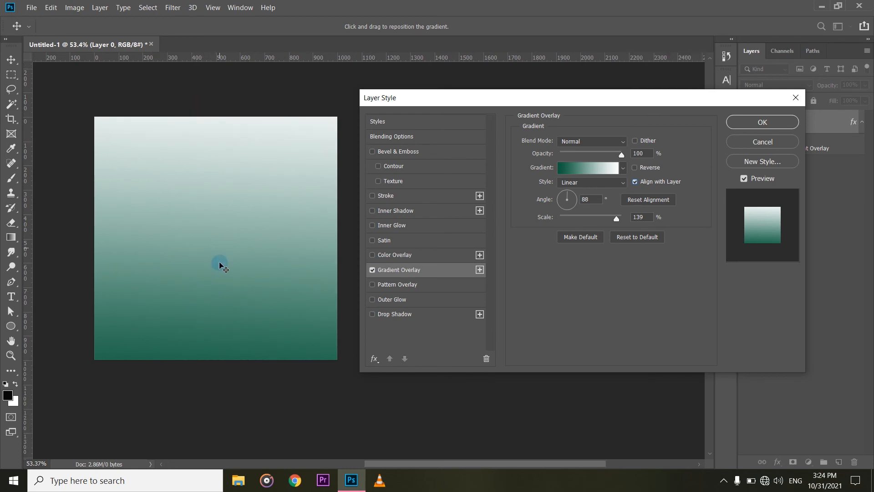
pyautogui.moveTo(219, 265); pyautogui.dragTo(212, 217)
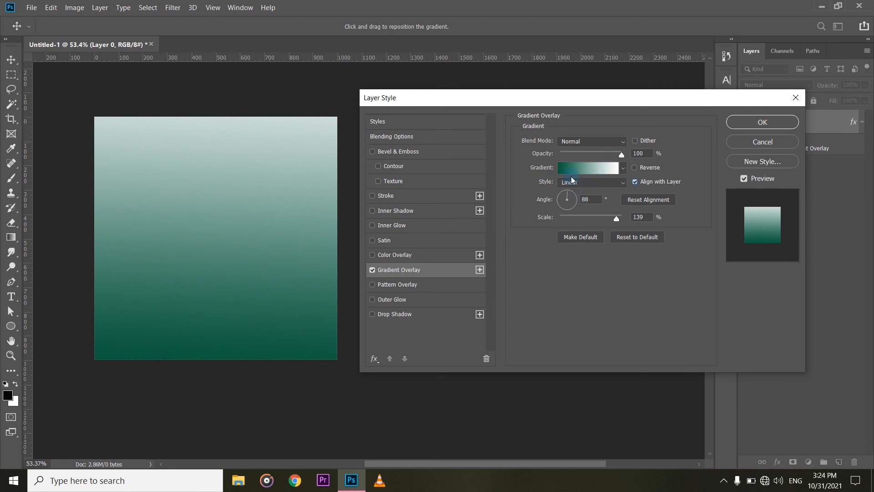
pyautogui.moveTo(208, 253); pyautogui.dragTo(208, 207)
pyautogui.click(761, 122)
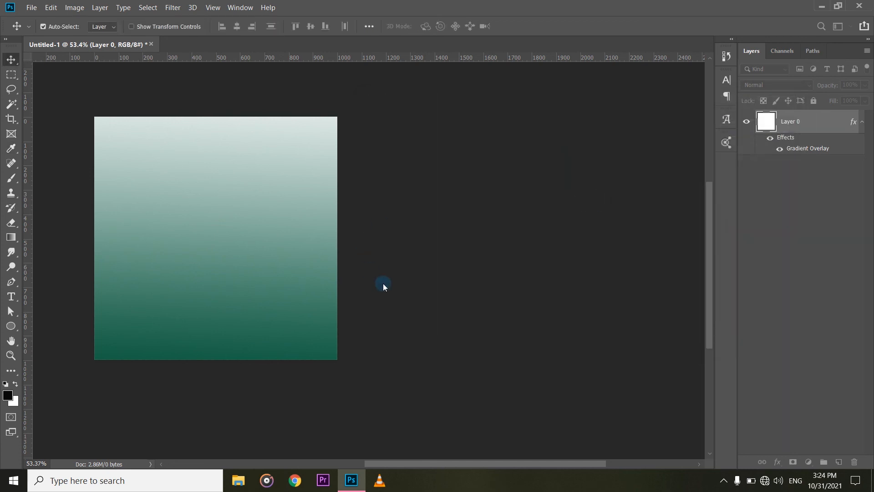
pyautogui.hscroll(-5, 421, 301)
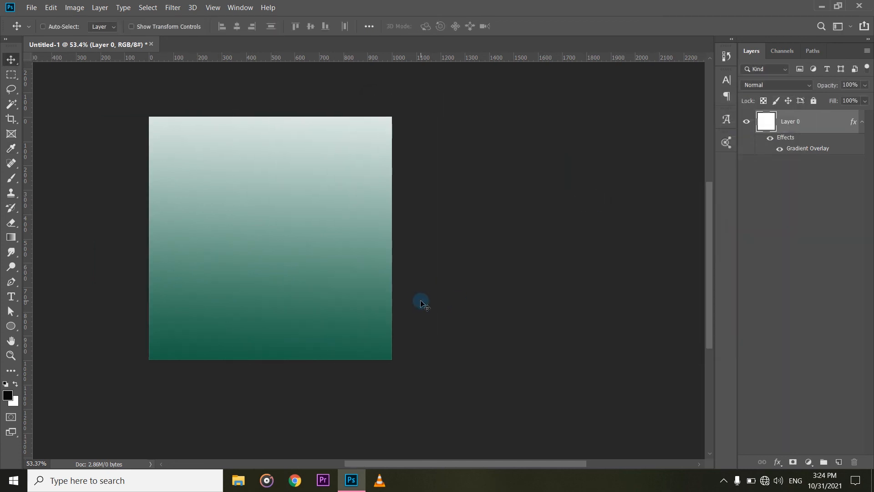
pyautogui.hscroll(-2, 425, 299)
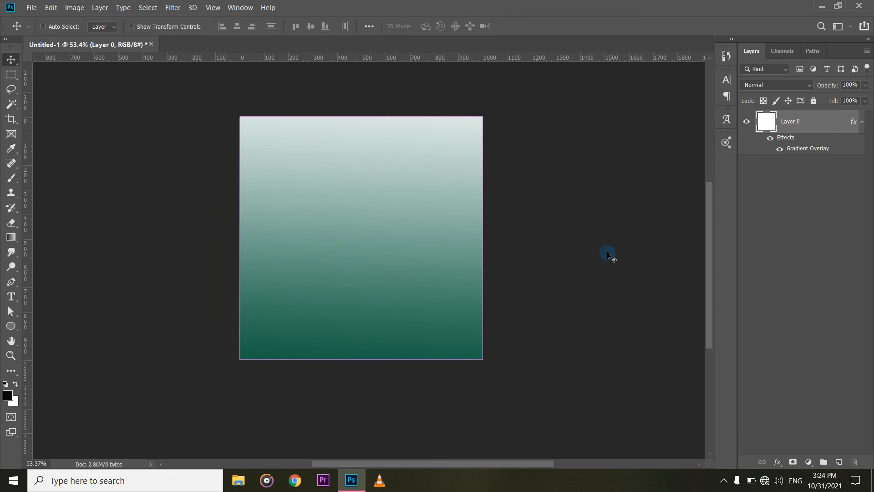
pyautogui.scroll(3, 397, 282)
pyautogui.scroll(-3, 397, 281)
pyautogui.scroll(2, 397, 278)
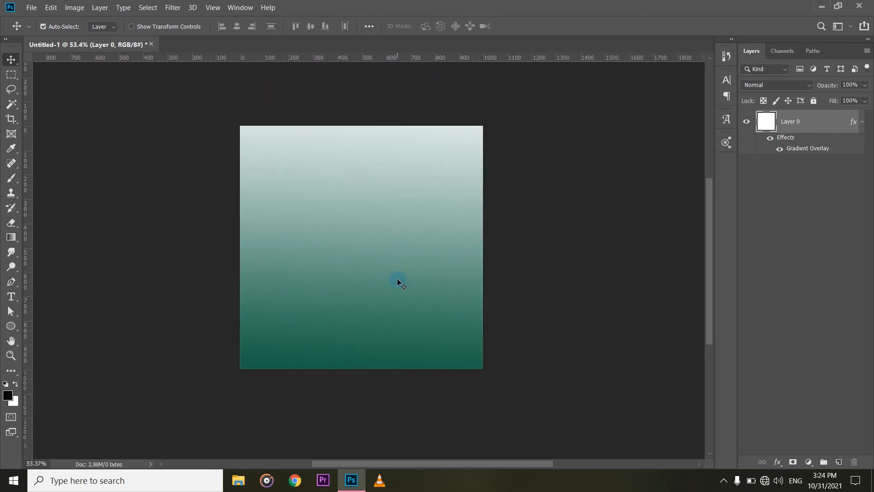